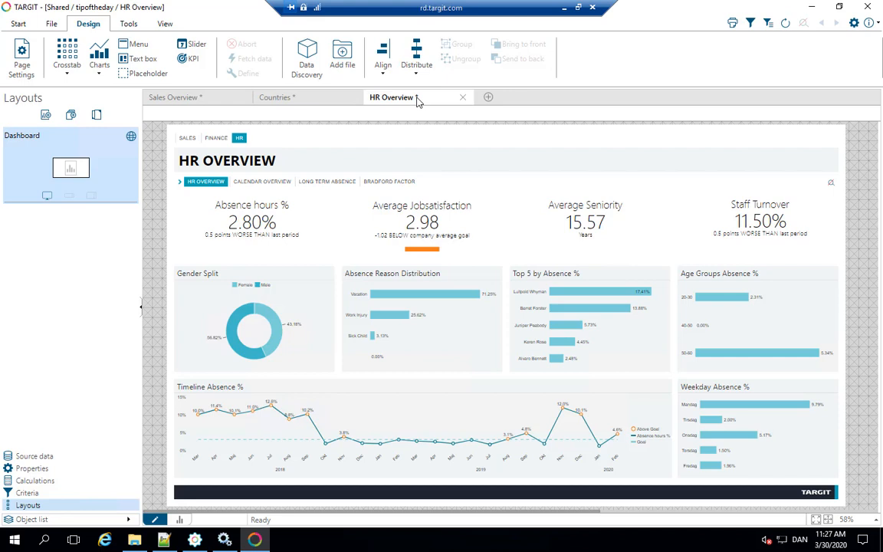
Duplicate the Dashboard layout of the Sales Overview document and rename the copy "Slideshow version".
click(214, 97)
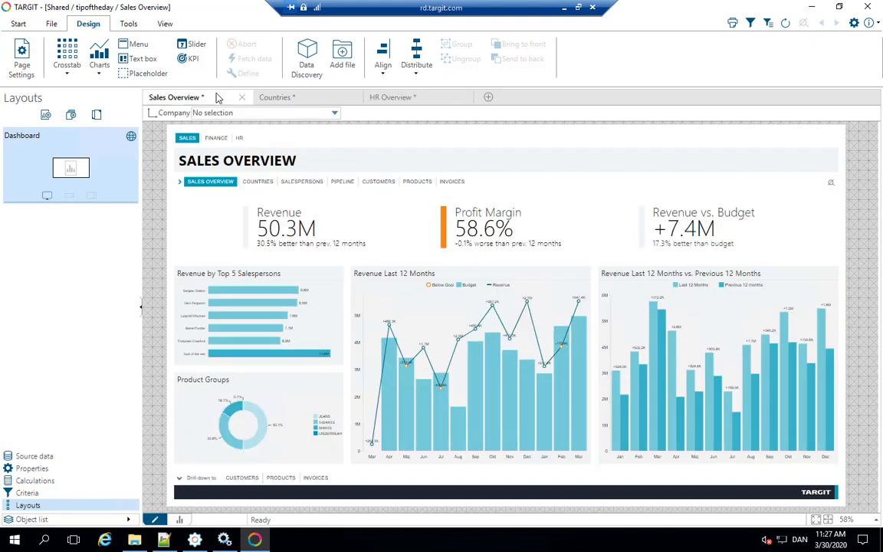
click(256, 142)
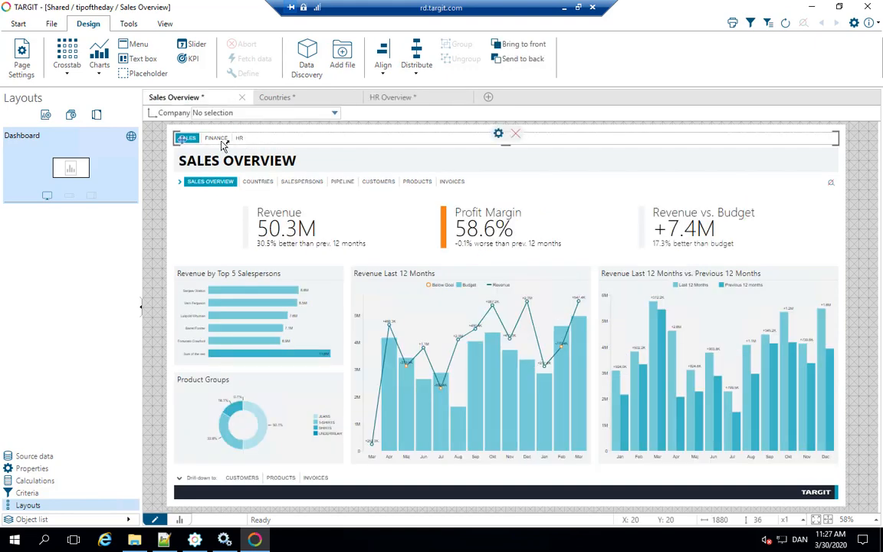
click(490, 186)
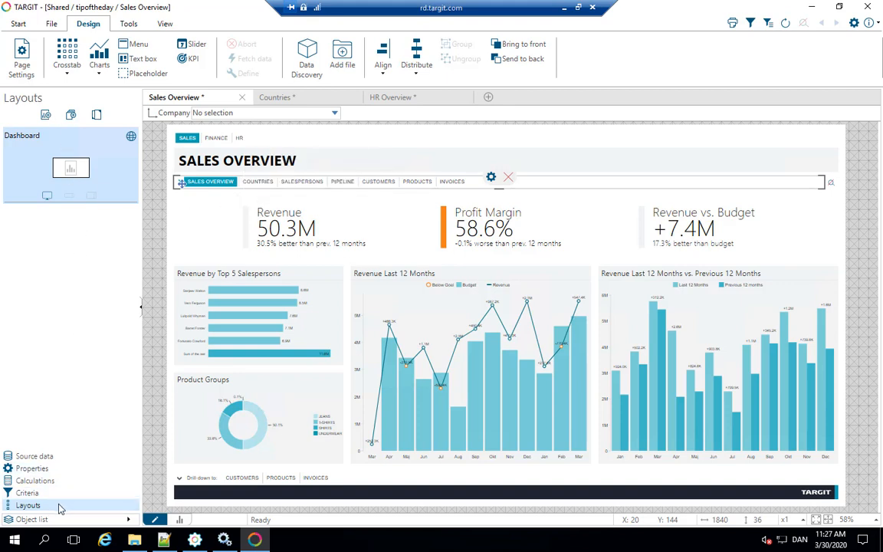
right_click(74, 173)
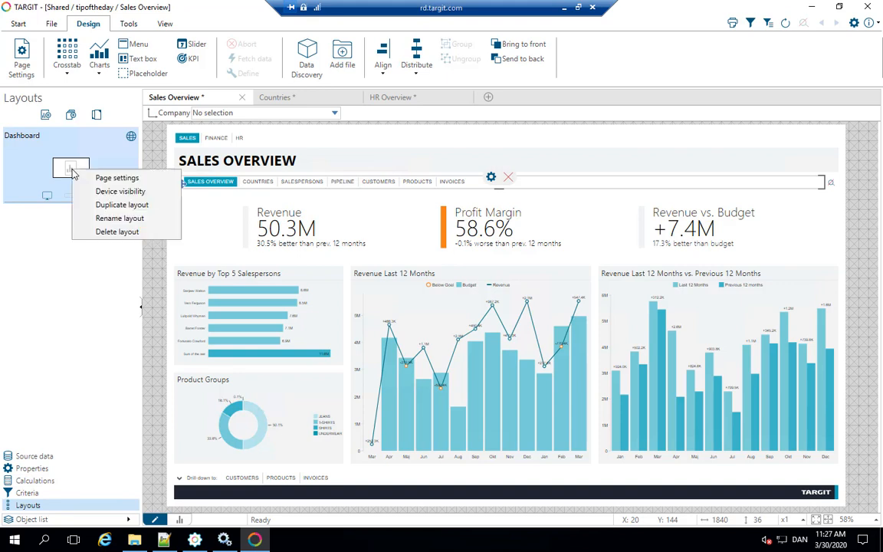
click(98, 210)
right_click(35, 217)
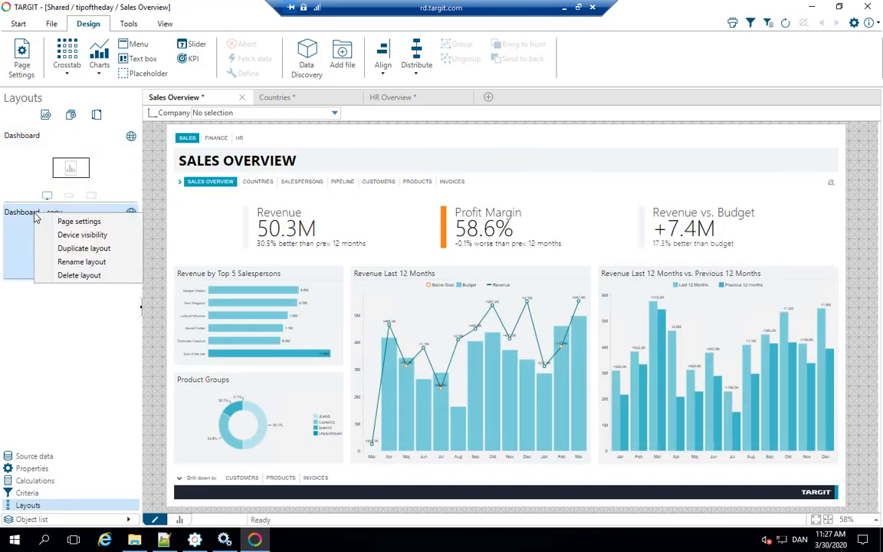
click(69, 261)
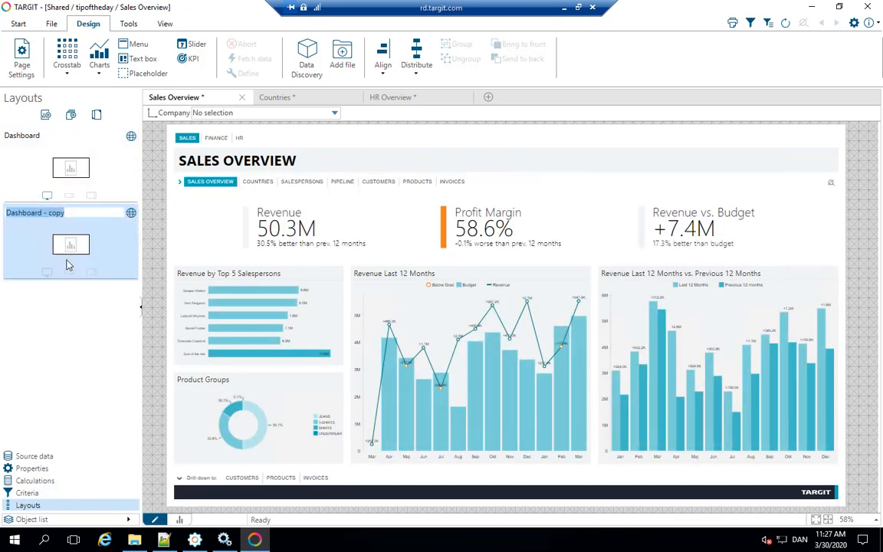
text(Slideshow)
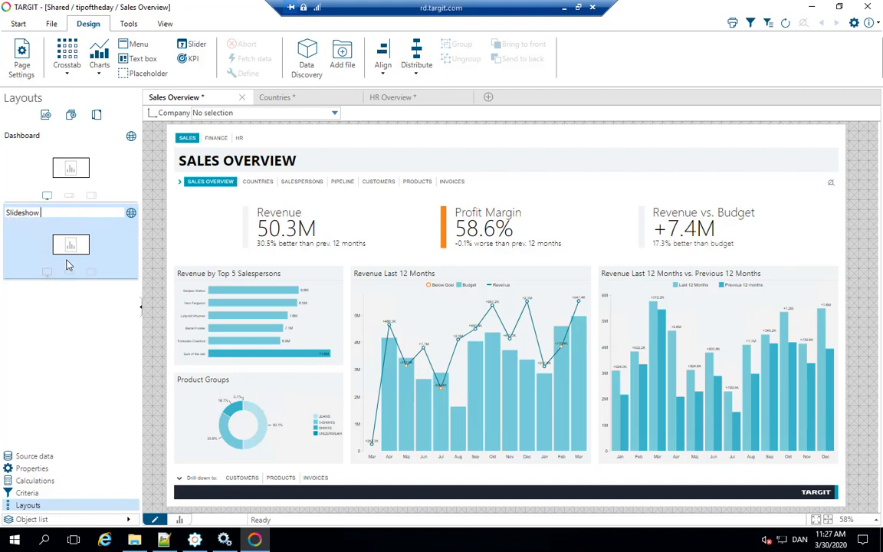
text( version)
key(Return)
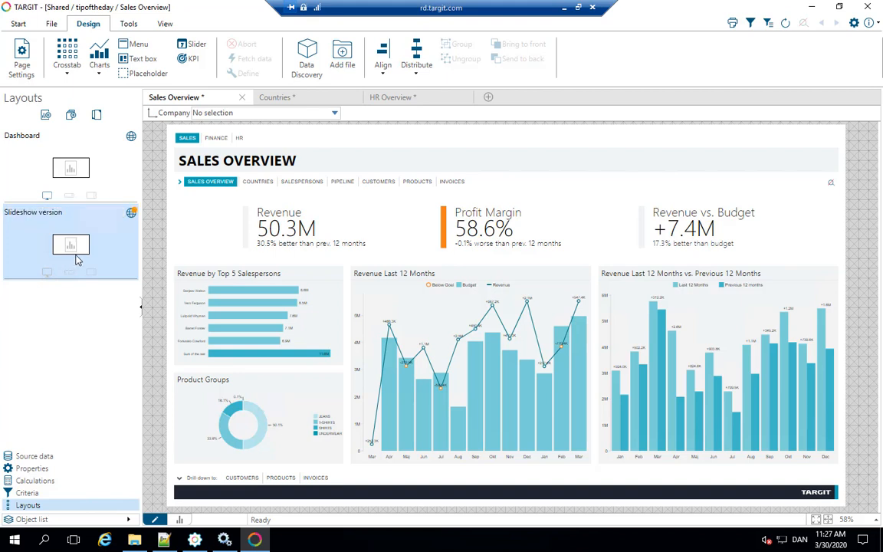
Delete both navigation menus from the Sales Overview document's Slideshow version layout and save the document.
click(258, 142)
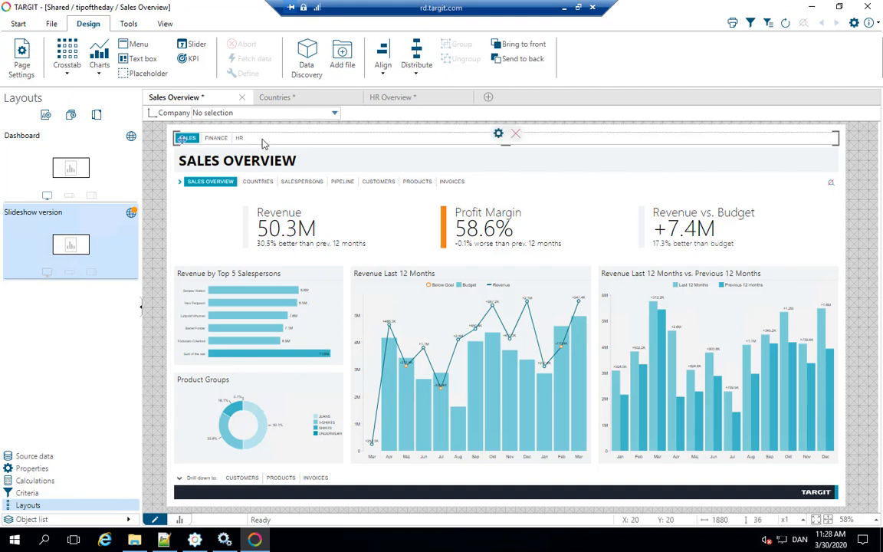
key(Delete)
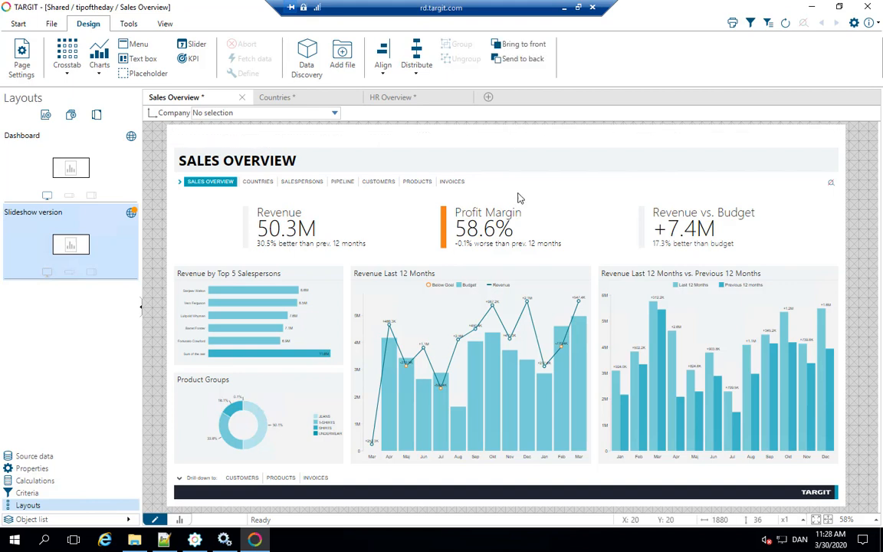
click(516, 186)
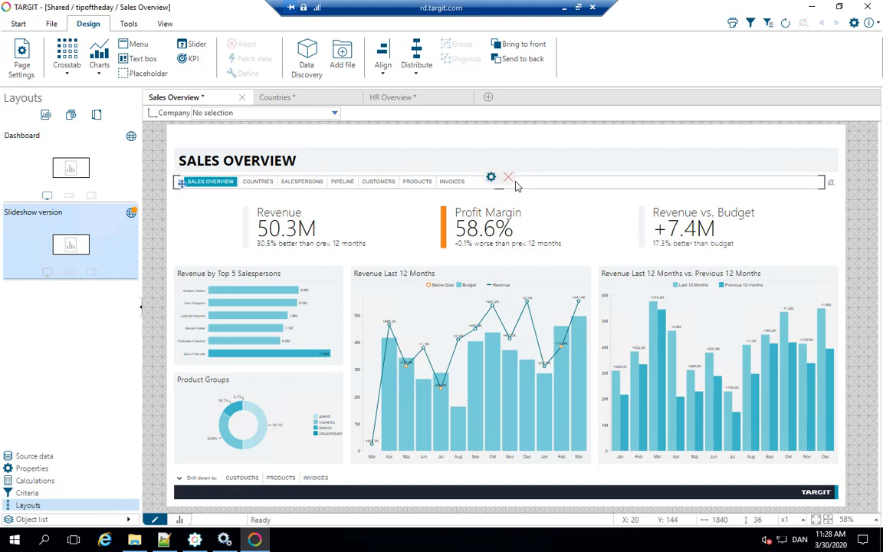
key(Delete)
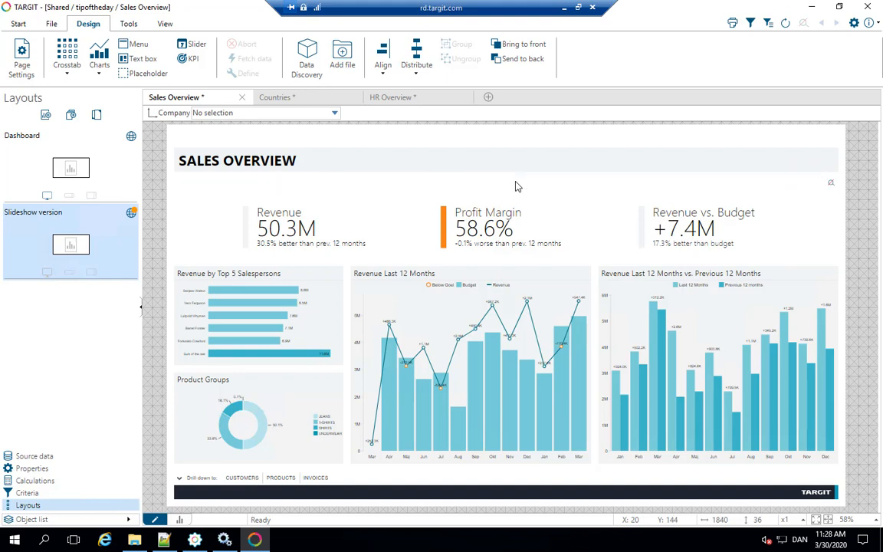
click(51, 23)
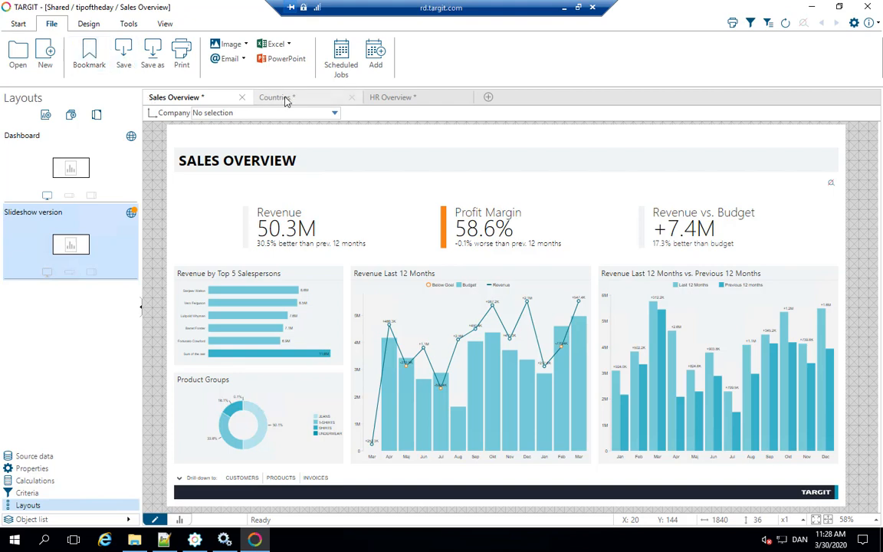
key(ctrl+s)
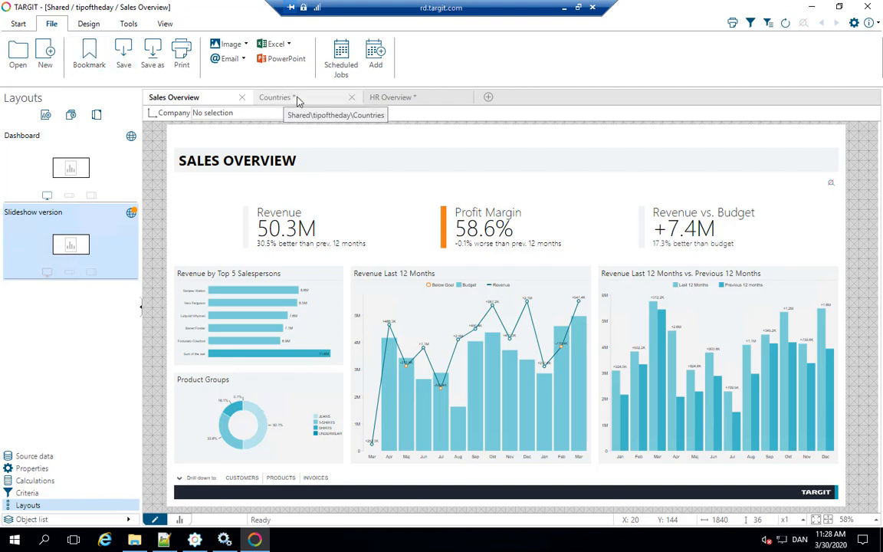
Duplicate the Dashboard layout of the Countries document and rename the copy "Slideshow version".
click(298, 102)
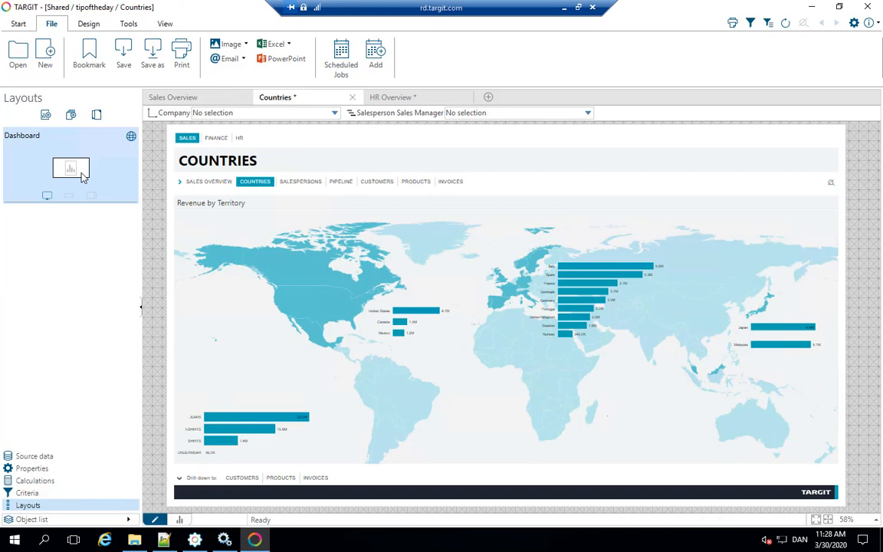
right_click(73, 154)
click(118, 213)
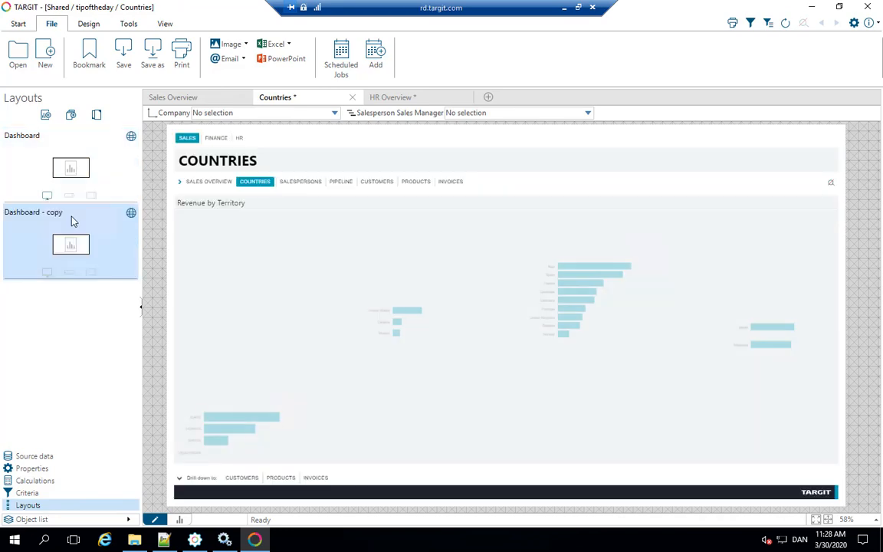
right_click(71, 225)
click(102, 266)
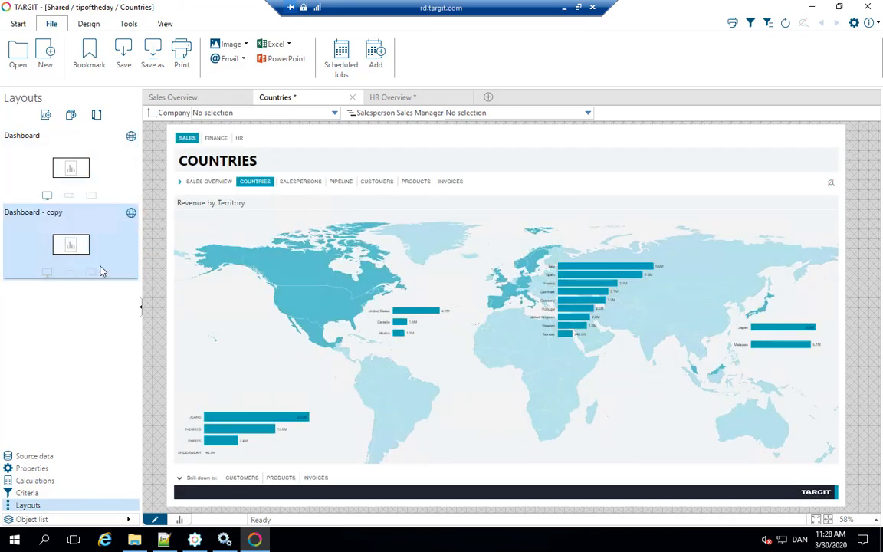
text(Slideshow version)
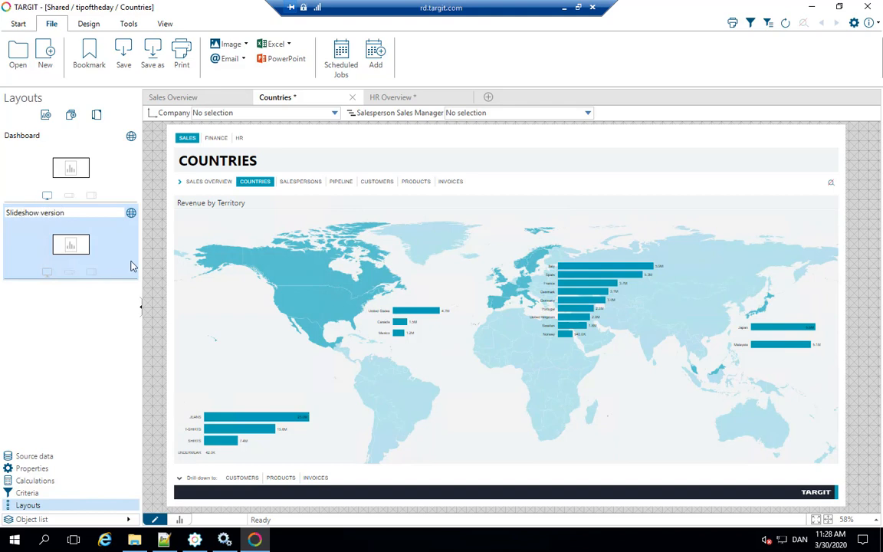
key(Return)
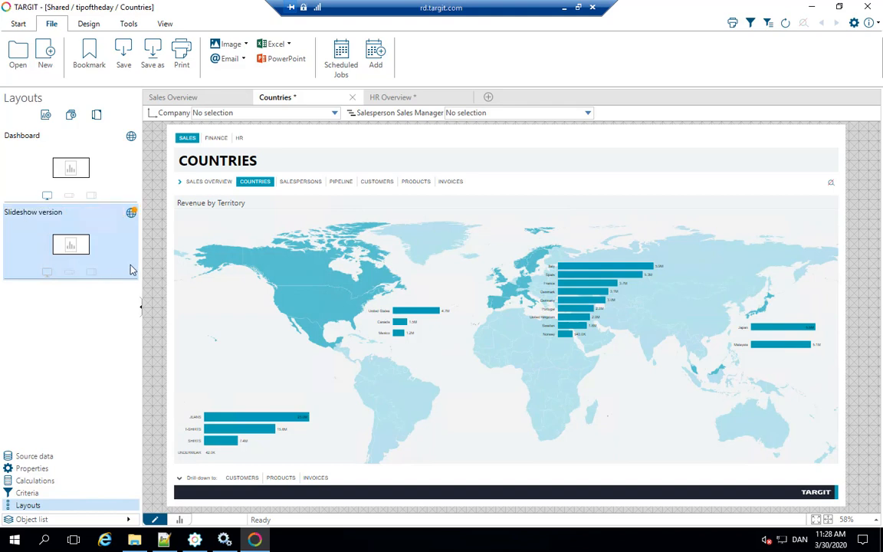
Delete both navigation menus from the Countries document's Slideshow version layout and save the document.
click(292, 143)
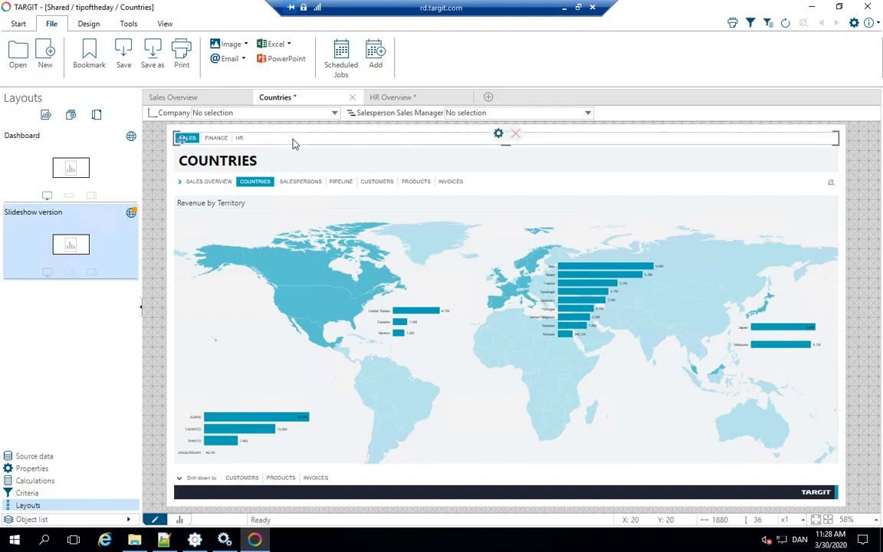
key(Delete)
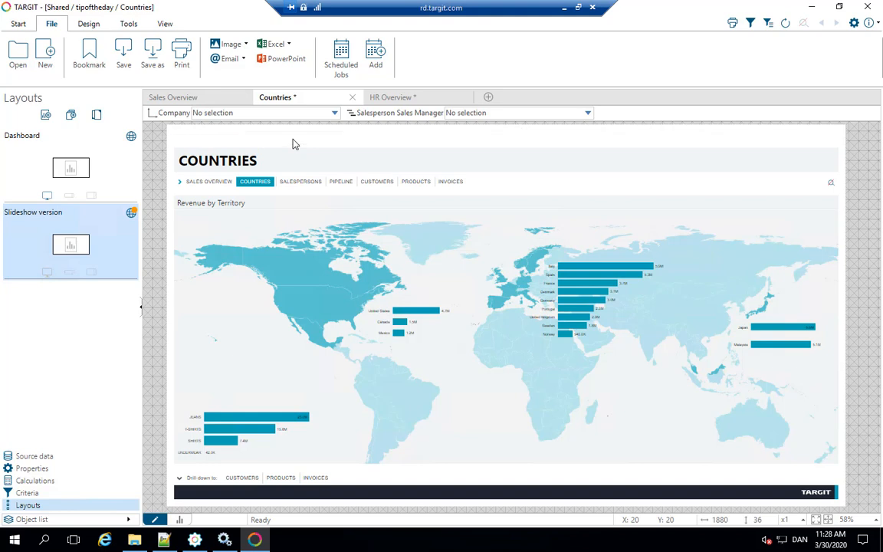
click(485, 183)
key(Delete)
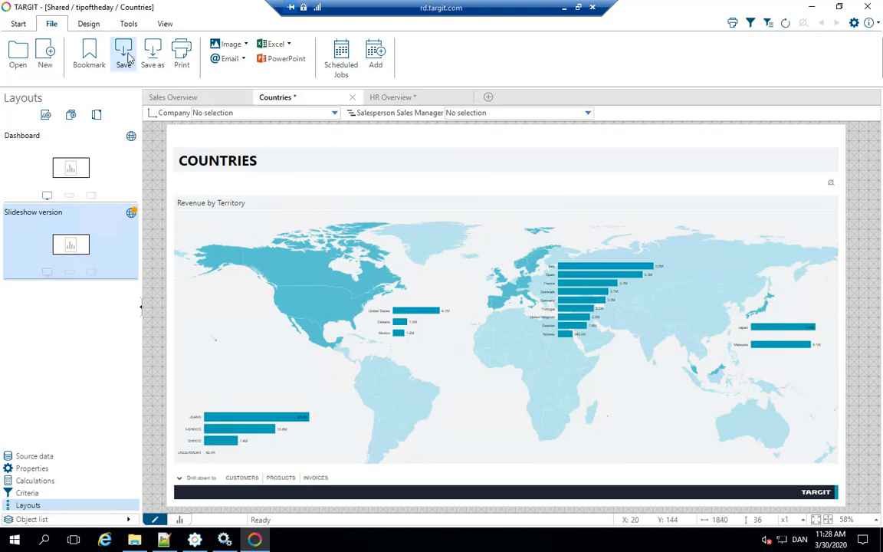
Duplicate the Dashboard layout of the HR Overview document and rename the copy "Slideshow".
click(435, 98)
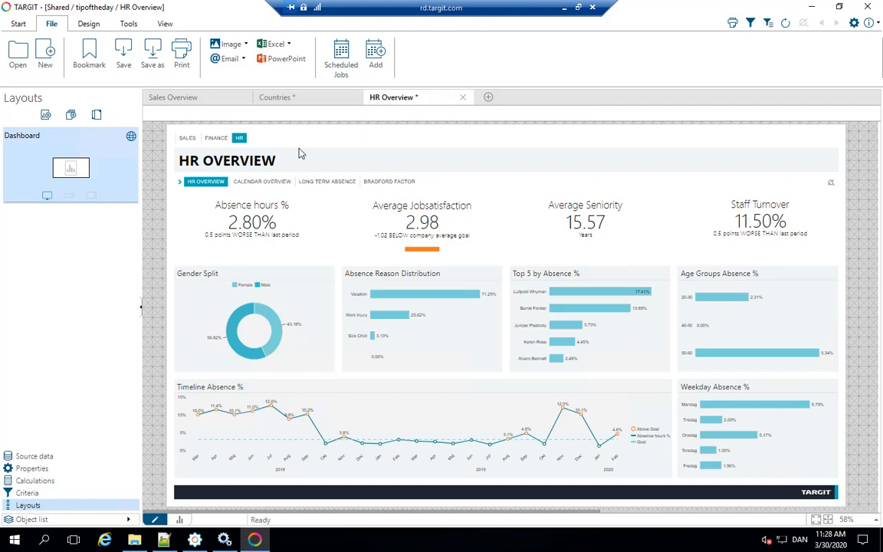
right_click(62, 183)
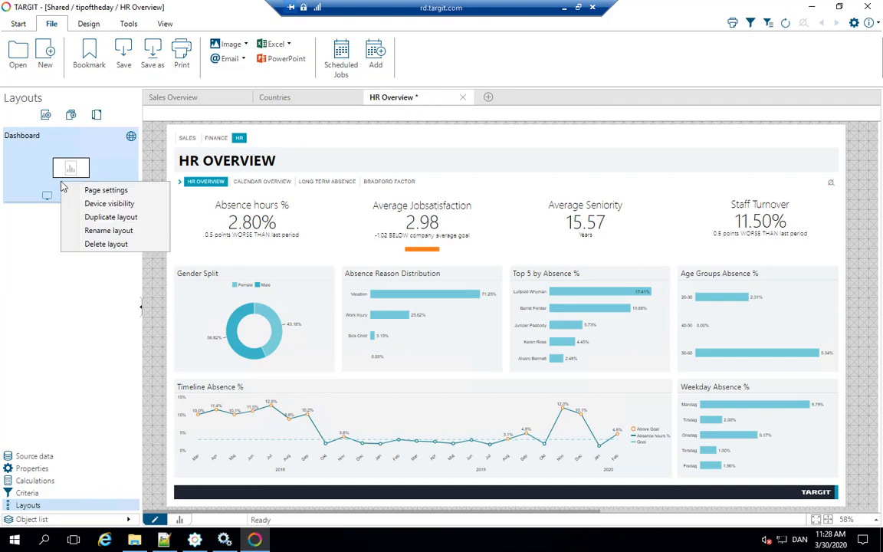
click(89, 217)
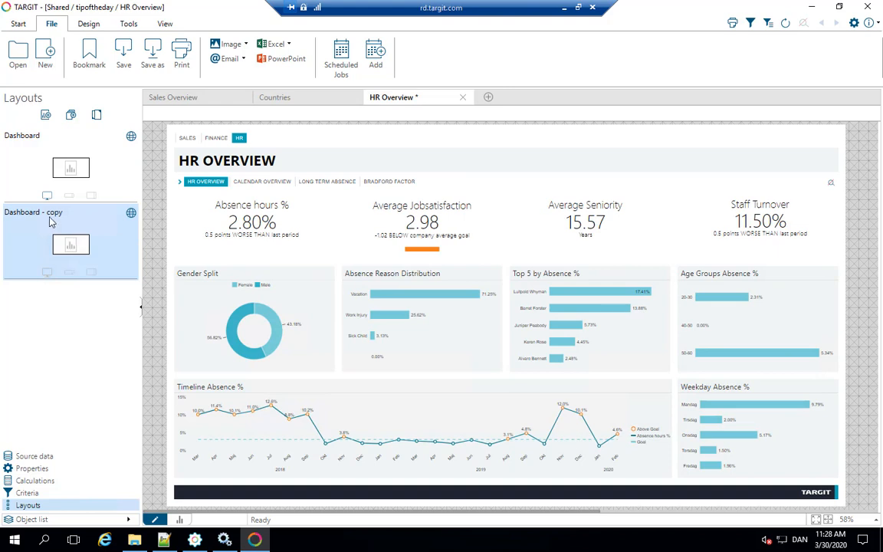
right_click(51, 220)
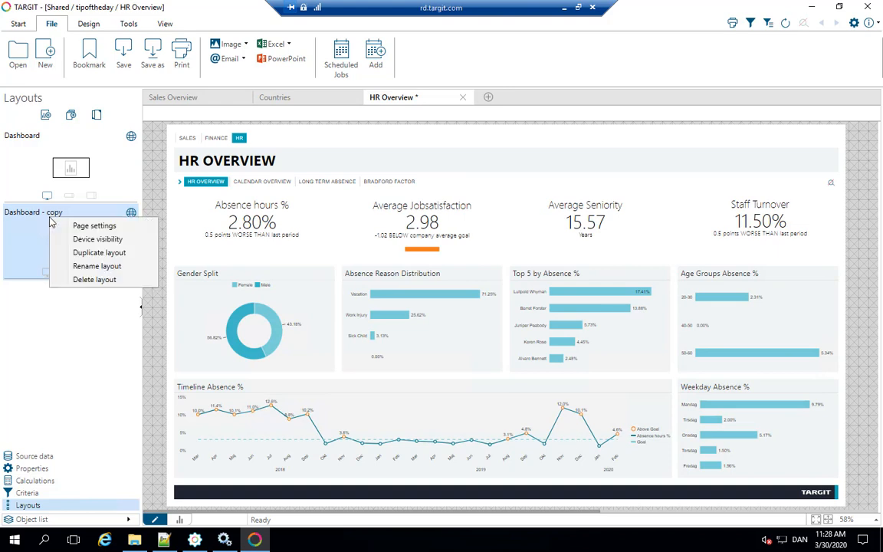
click(77, 266)
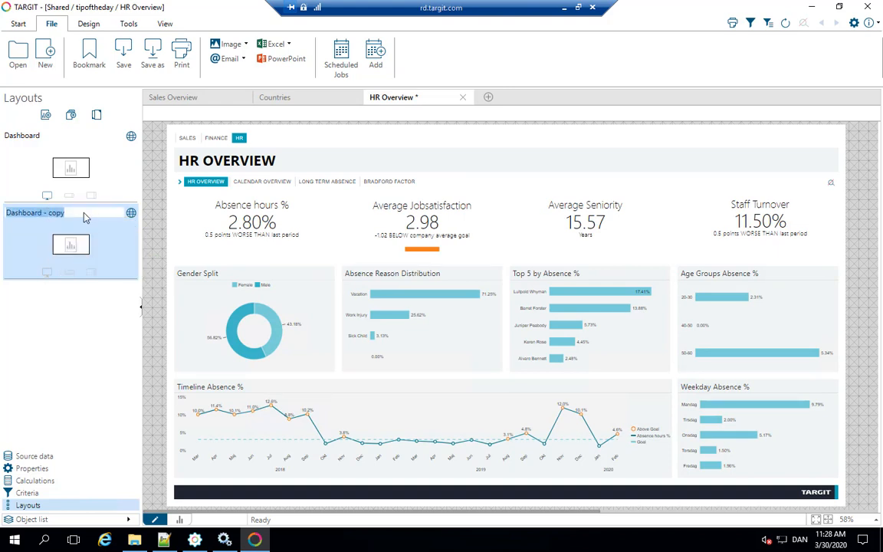
text(Slid)
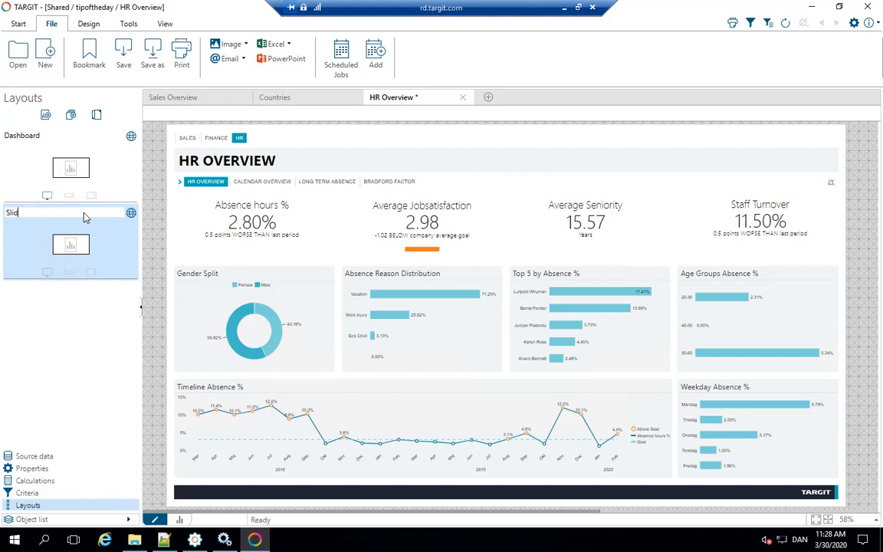
text(eshow)
key(Return)
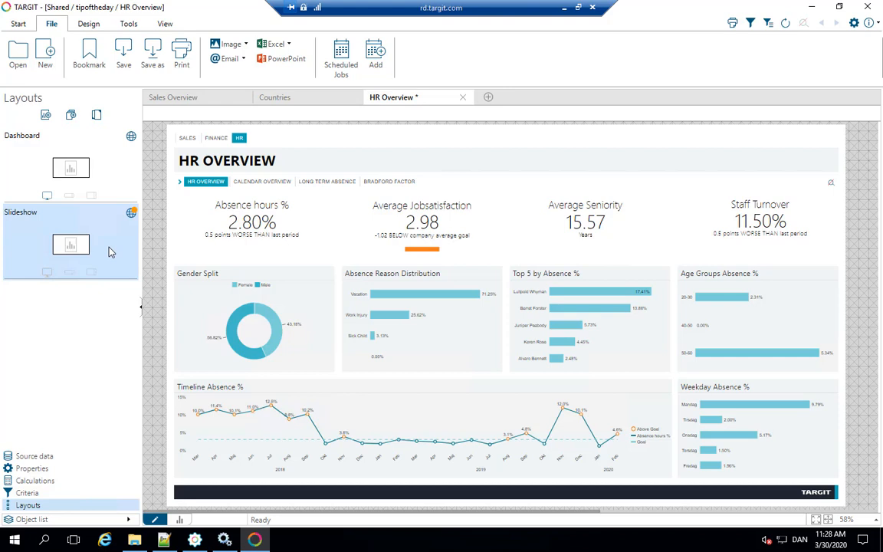
Delete both navigation menus from the HR Overview document's Slideshow layout and save the document.
click(274, 140)
key(Delete)
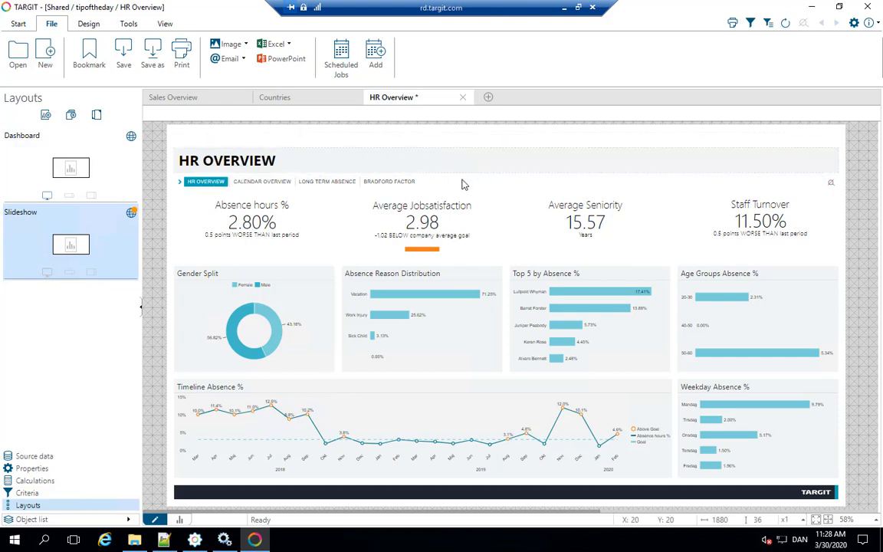
click(462, 184)
key(Delete)
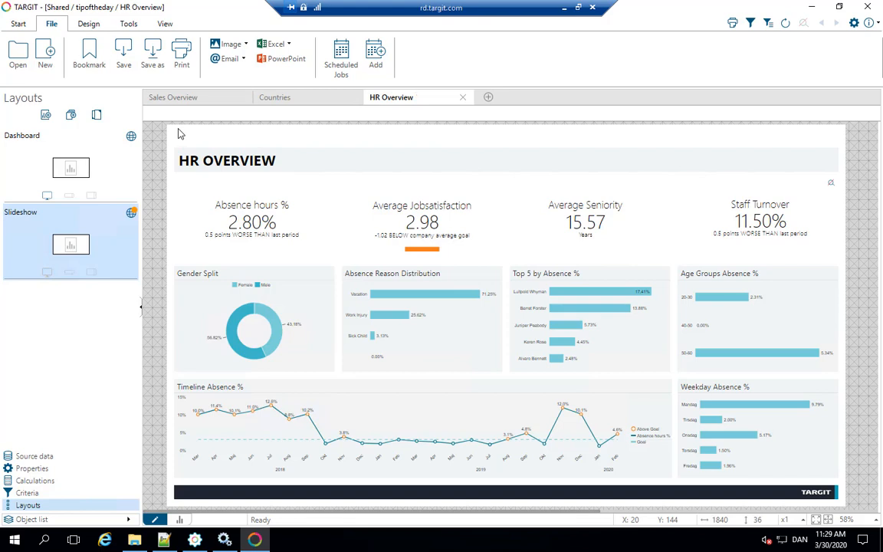
Create a new slideshow and add the Sales Overview document from the Shared tipoftheday folder as its first slide.
click(488, 98)
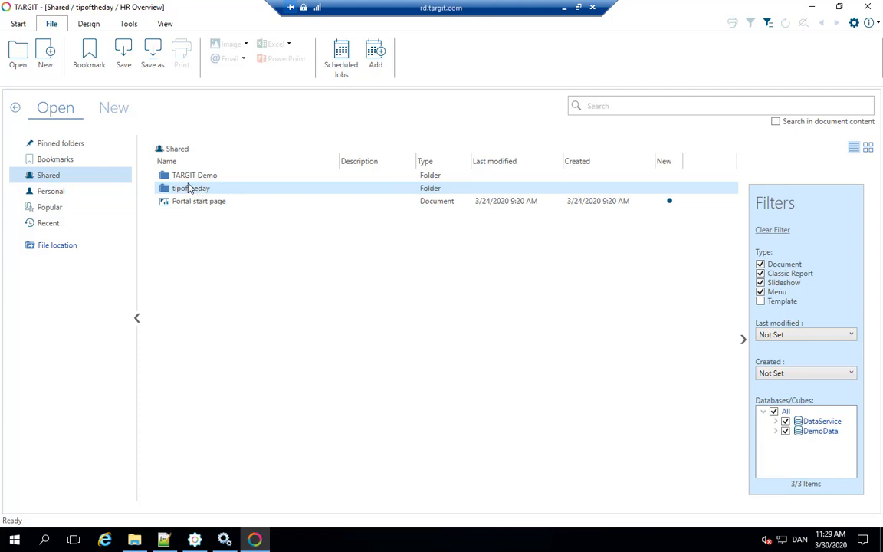
click(122, 117)
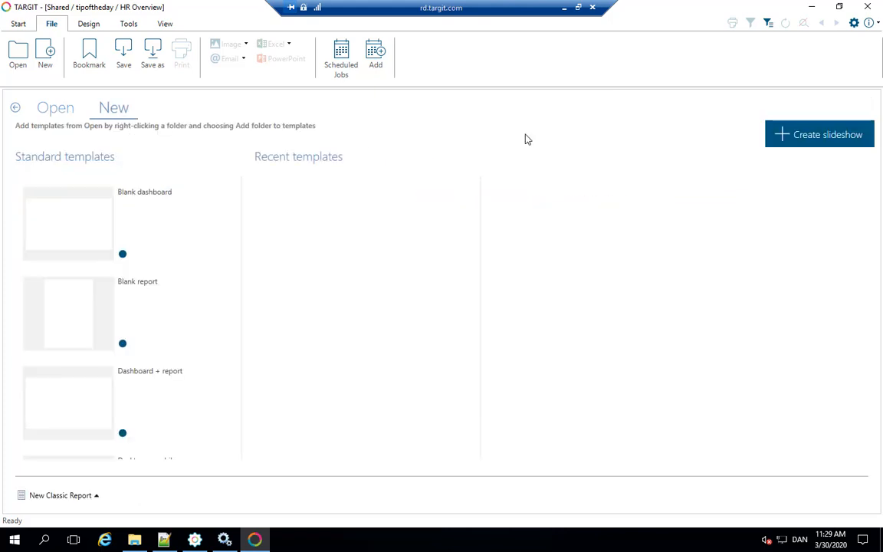
click(834, 138)
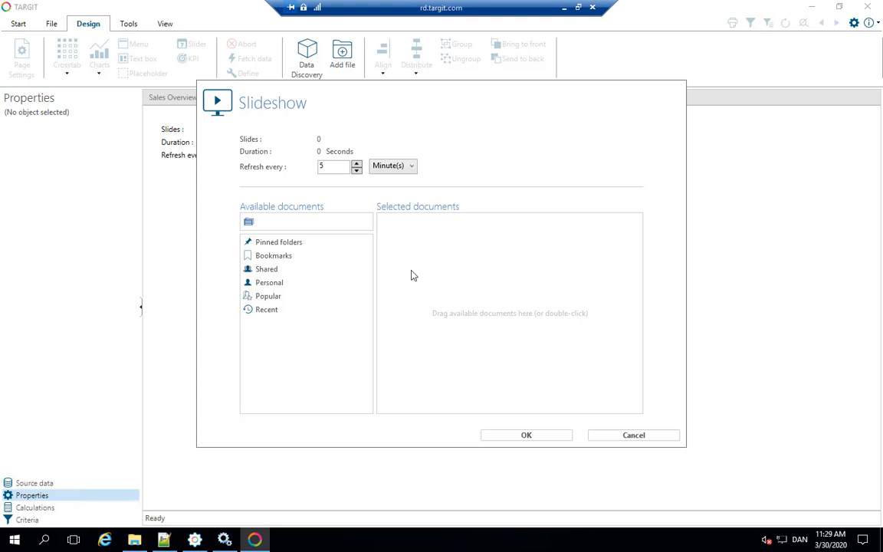
double_click(276, 270)
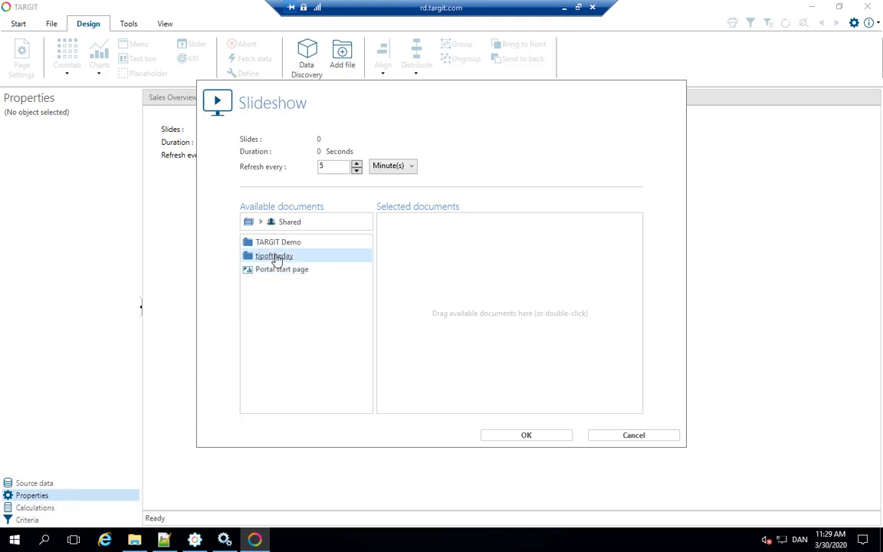
double_click(276, 256)
drag(290, 271, 433, 243)
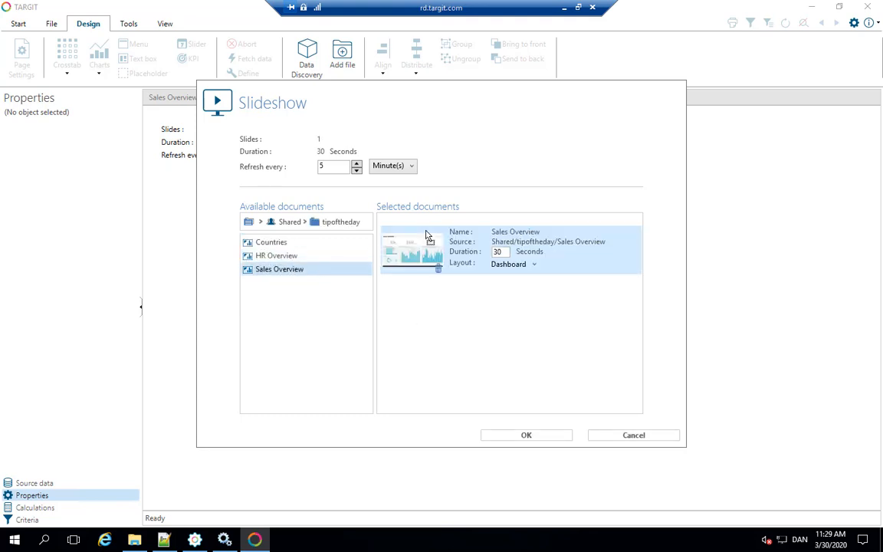
Set the Sales Overview slide to the Slideshow version layout with a duration of 5 seconds.
click(535, 264)
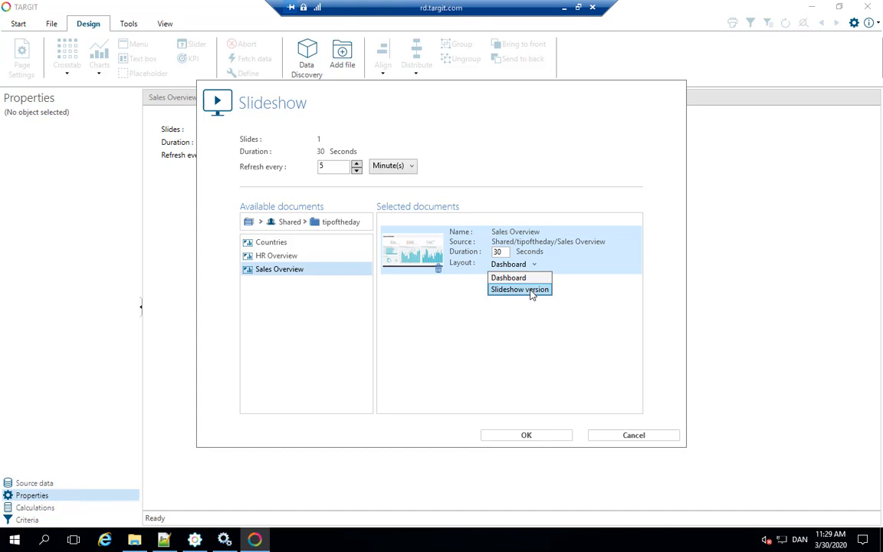
click(531, 290)
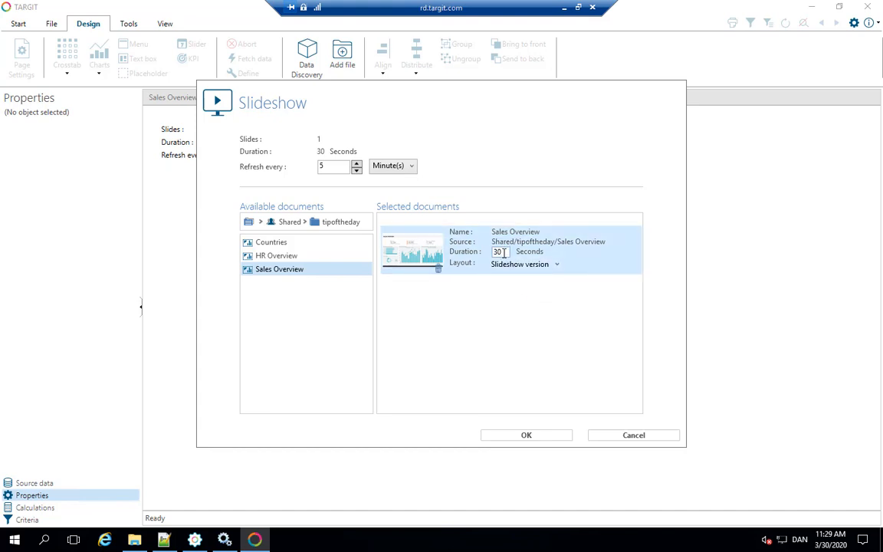
click(504, 252)
key(BackSpace)
key(BackSpace)
text(5)
Add the Countries document as the second slide with the Slideshow version layout and a duration of 5 seconds.
drag(289, 245, 402, 307)
click(522, 314)
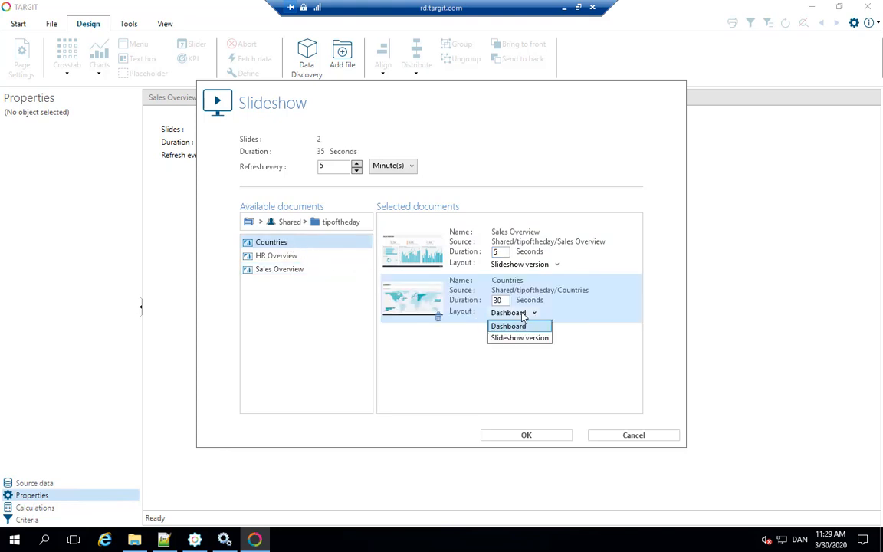
click(521, 339)
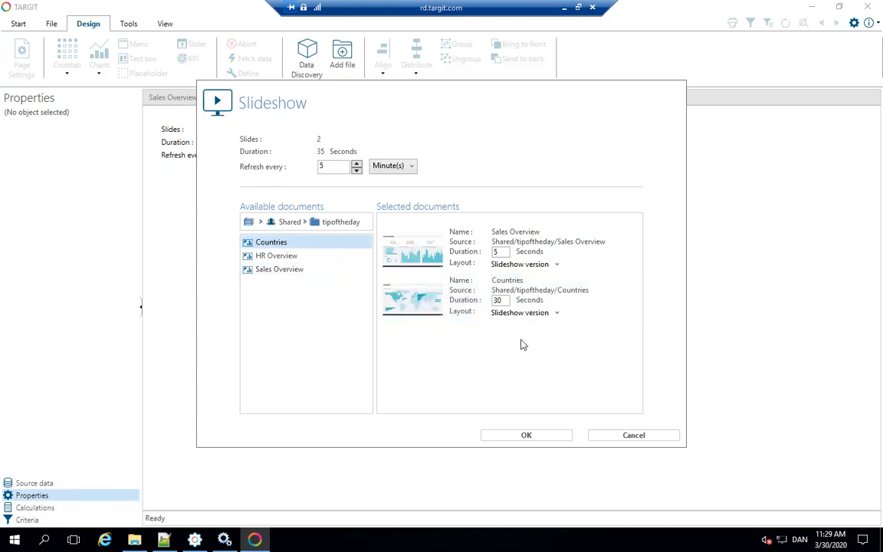
double_click(505, 301)
key(BackSpace)
text(5)
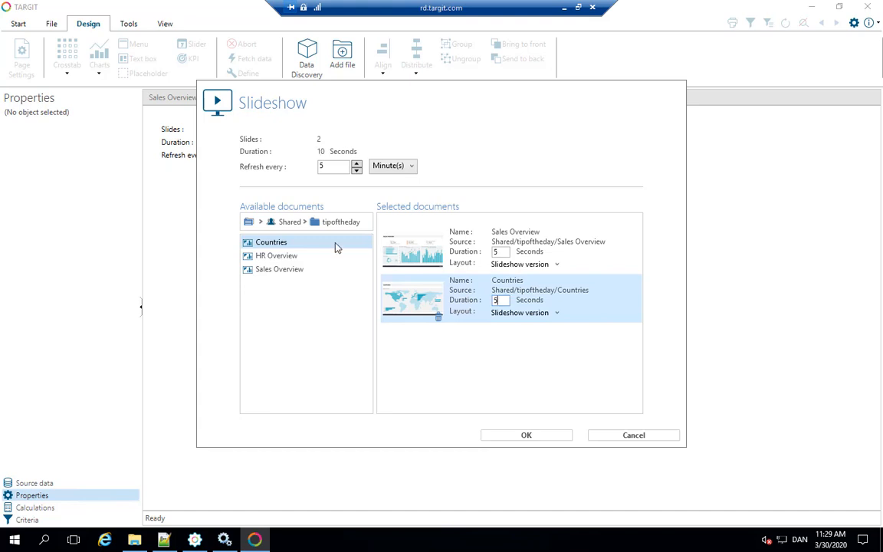
Add the HR Overview document as the third slide with the Slideshow layout and a duration of 5 seconds.
drag(277, 255, 429, 375)
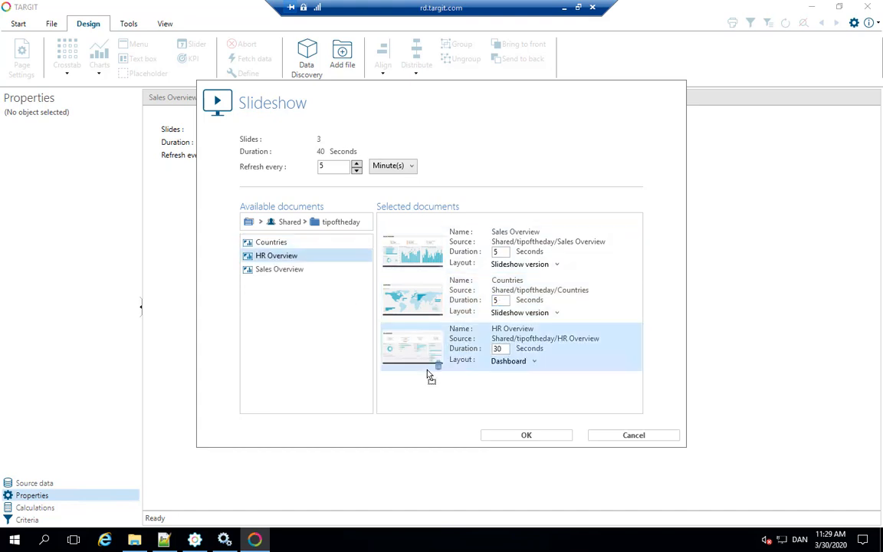
click(535, 362)
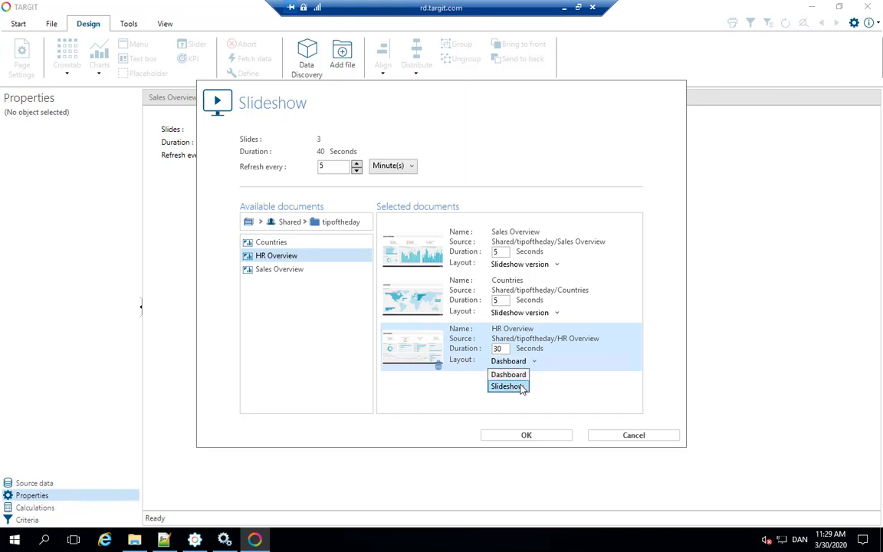
click(515, 386)
double_click(500, 348)
key(BackSpace)
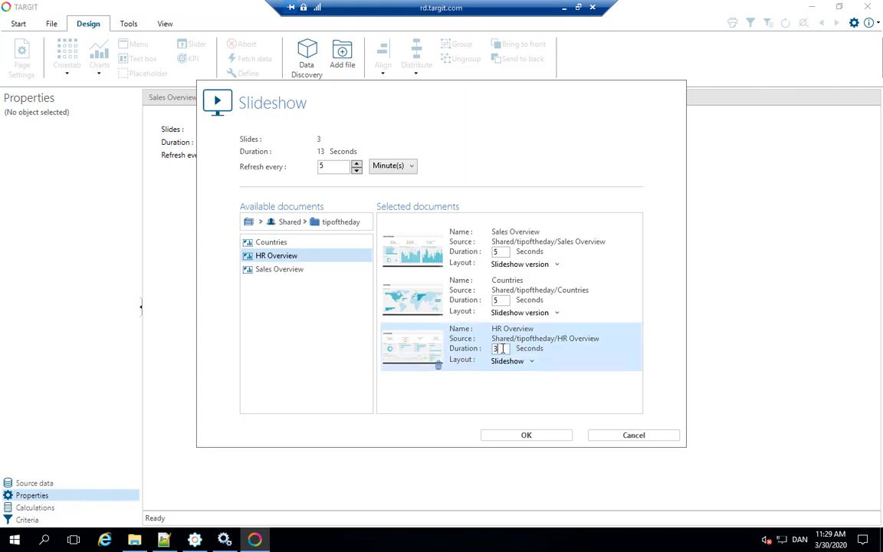
text(5)
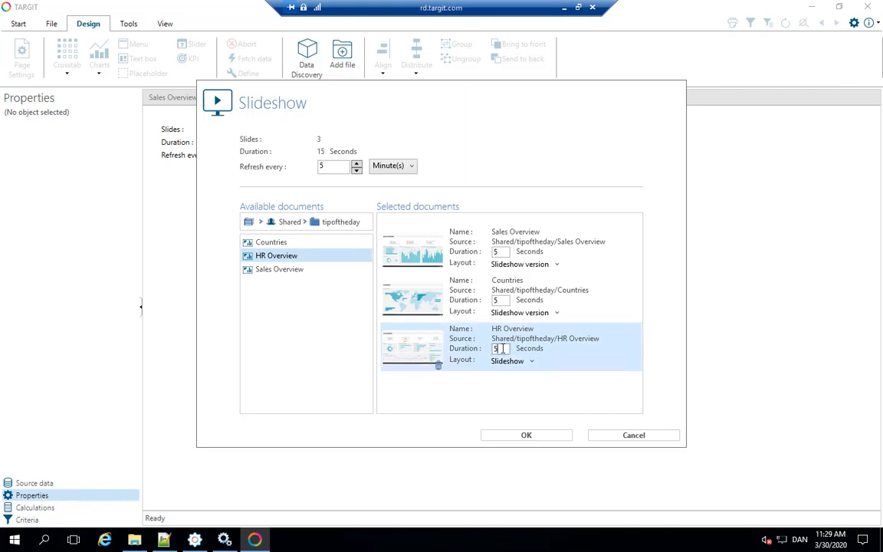
Accept the three-slide slideshow definition and start playing it as a slideshow.
click(504, 436)
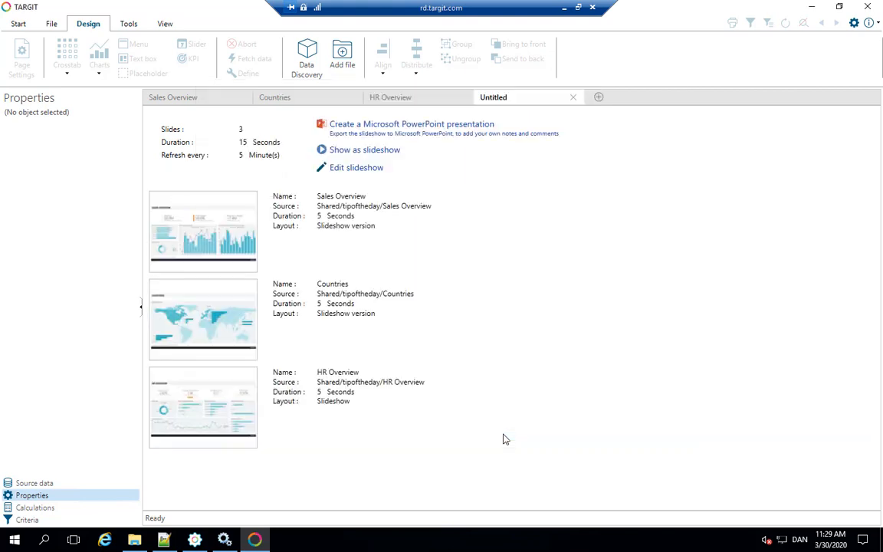
click(381, 152)
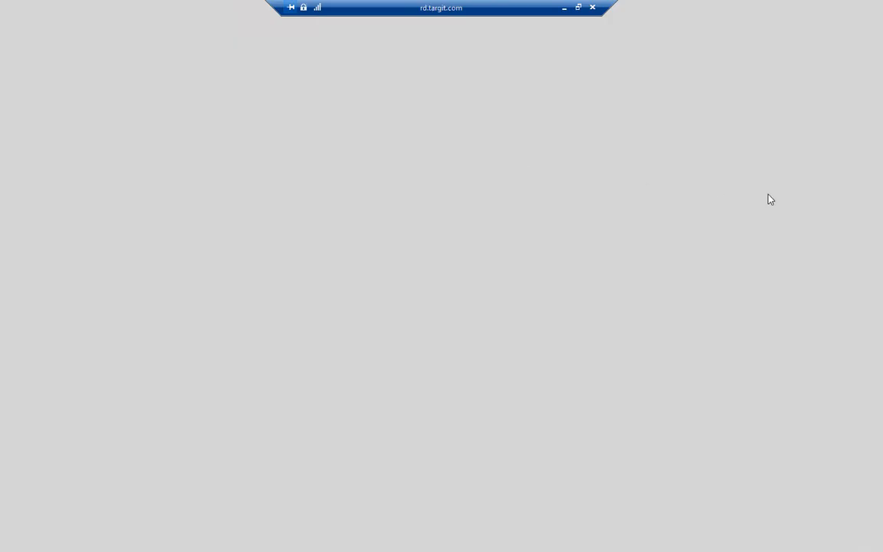